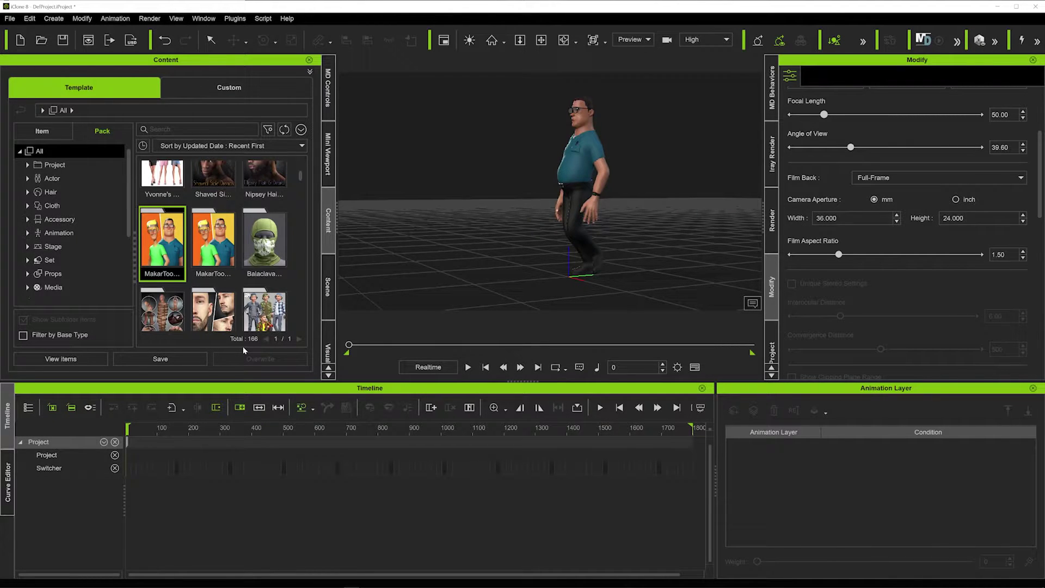
Step: Select Toon_Ben and bring up the Motion Puppet walk controls
left_click(581, 106)
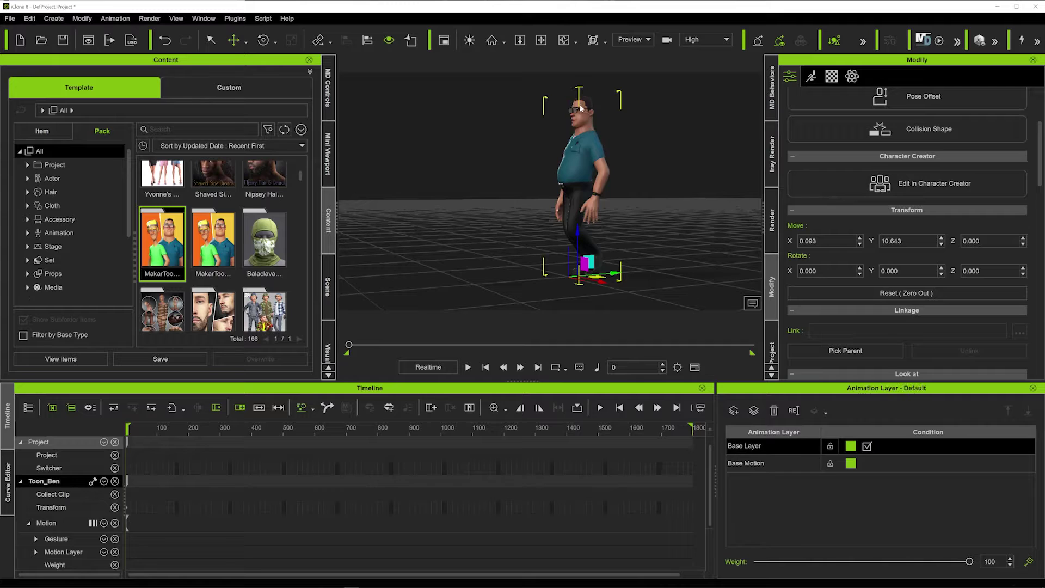
left_click(812, 76)
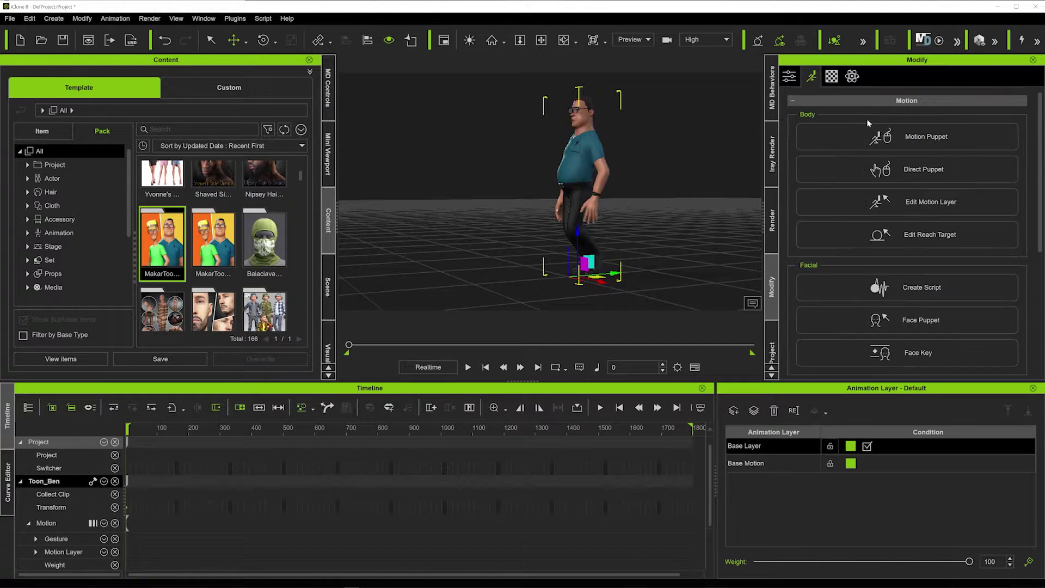
left_click(918, 136)
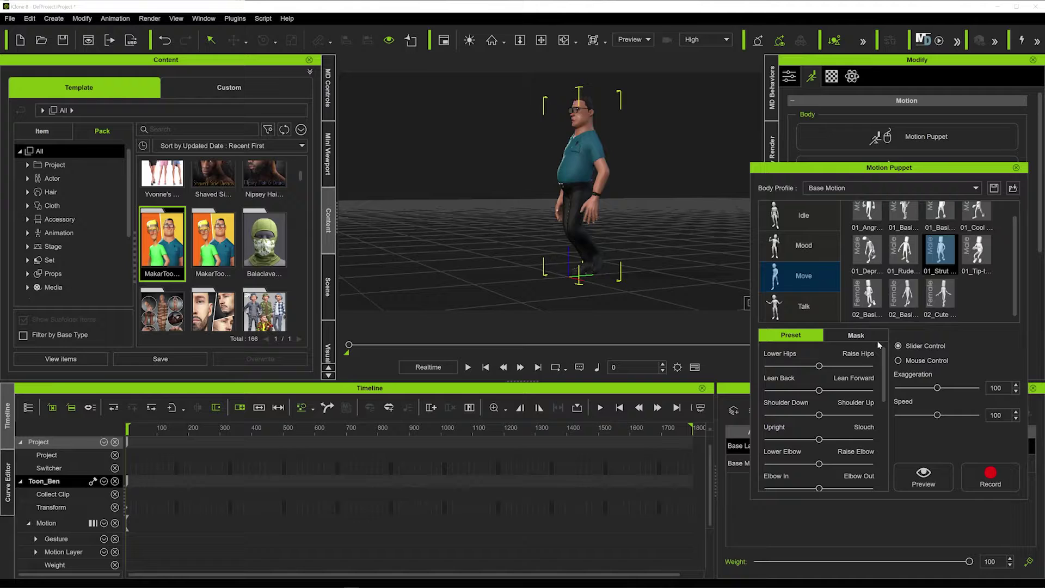
Step: Preview the strut walk, then record it as a Puppet Clip ending near frame 1068
left_click(924, 476)
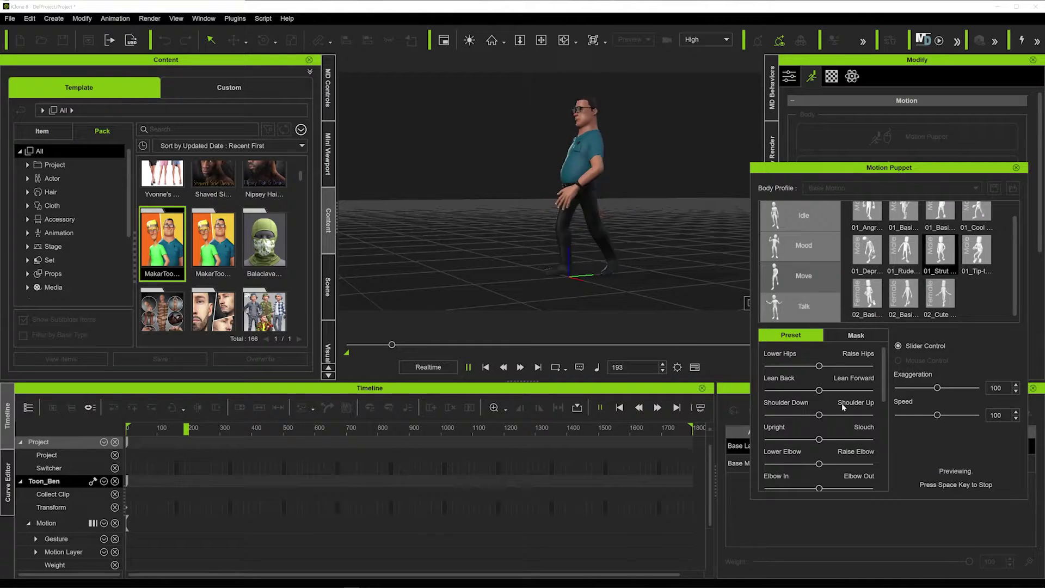
key("space")
left_click(988, 480)
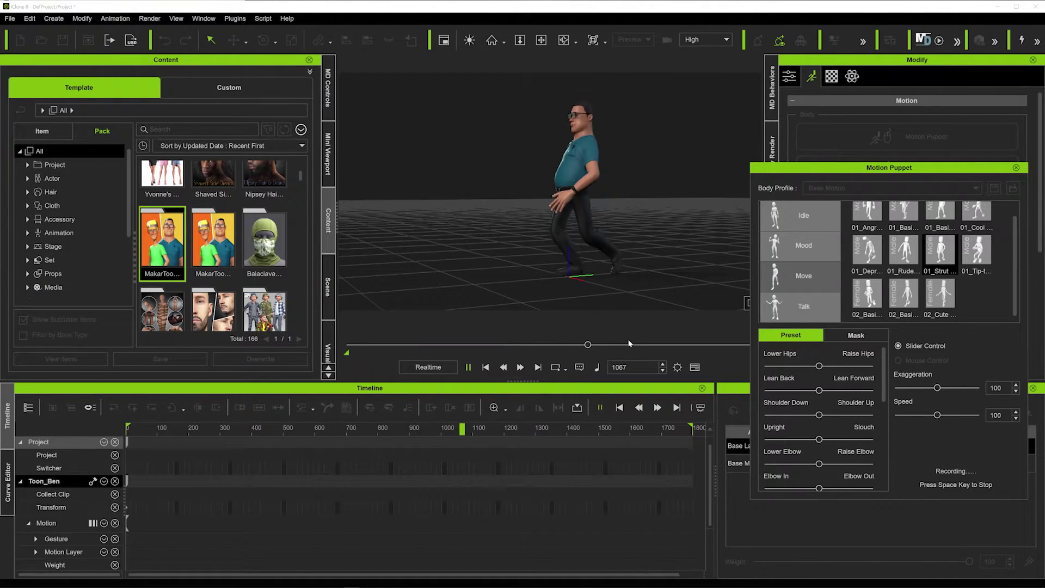
key("space")
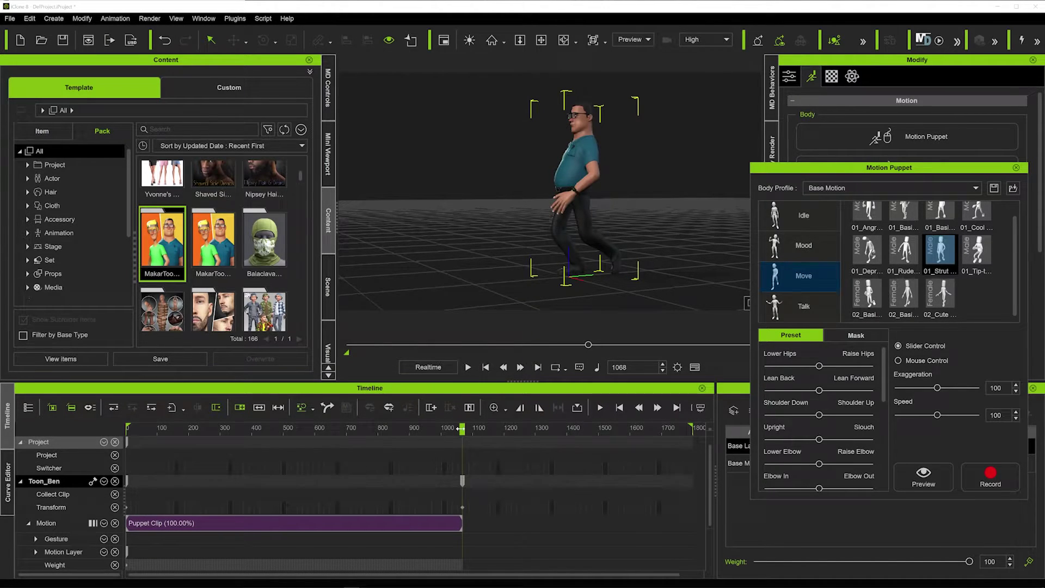
Step: Close Motion Puppet and play back the recorded walk from frame 0
left_click_drag(461, 428, 7, 451)
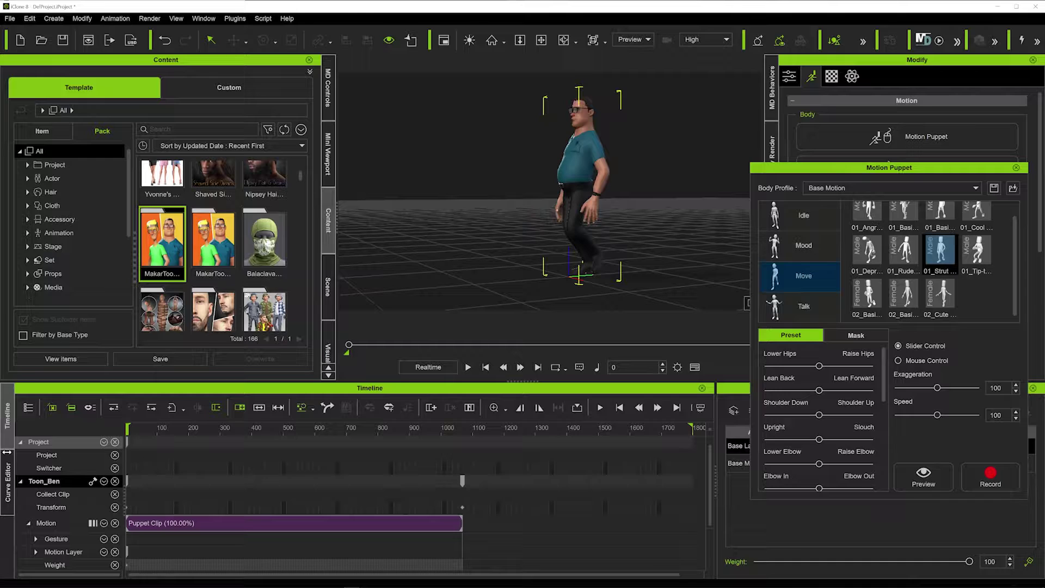
left_click(1016, 167)
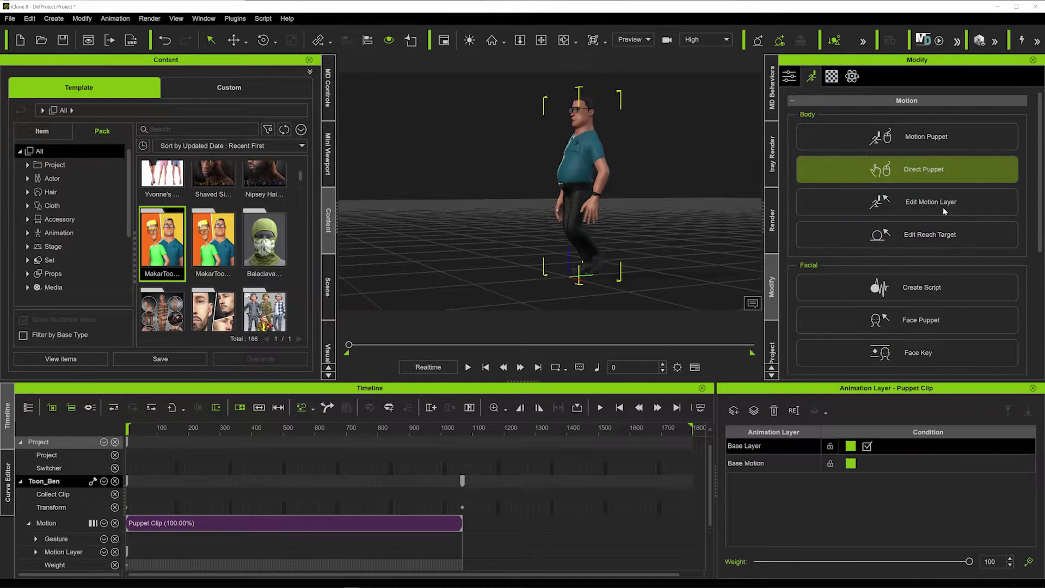
key("space")
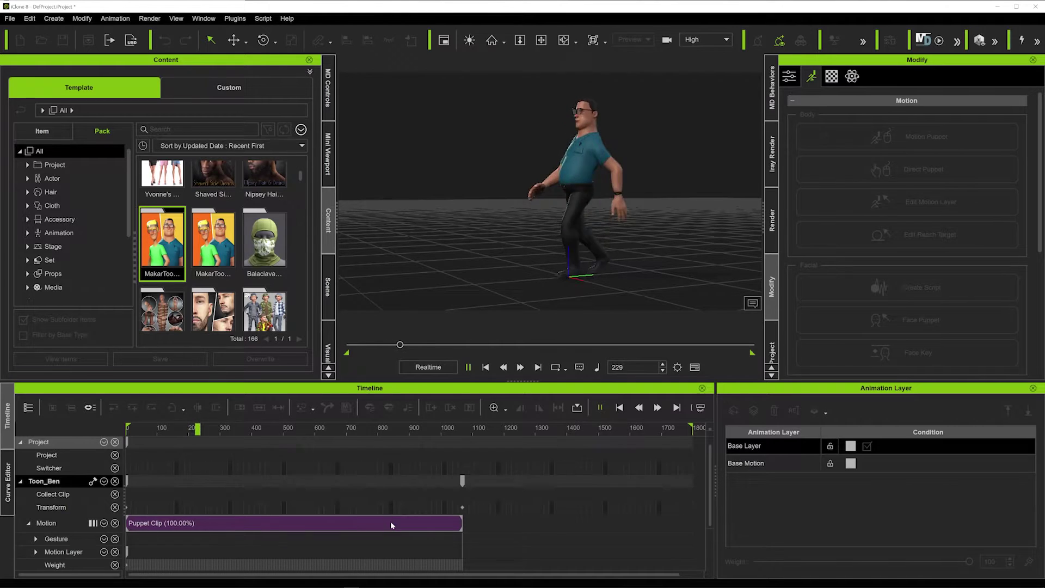
key("space")
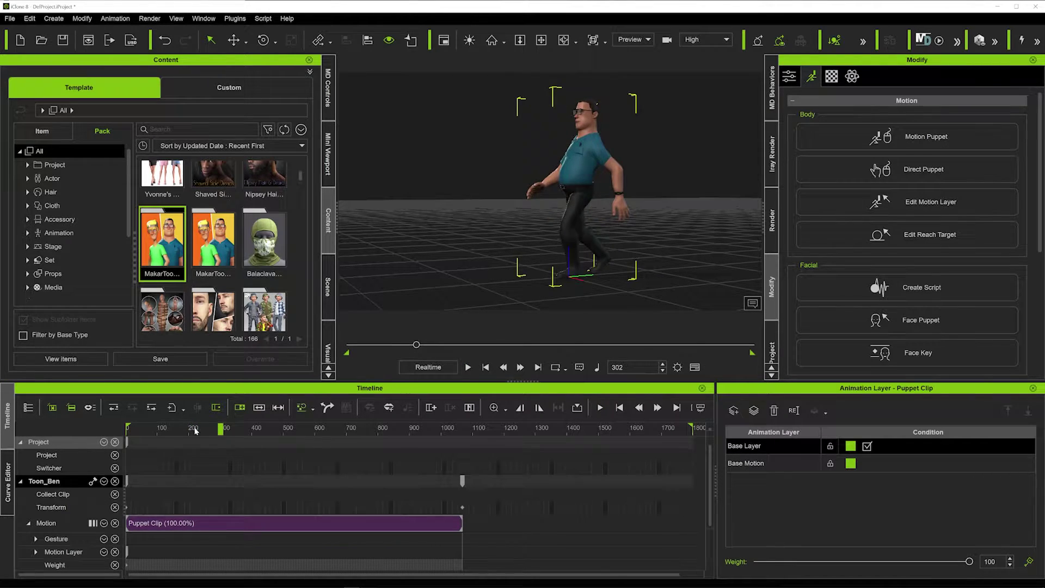
left_click_drag(196, 431, 140, 430)
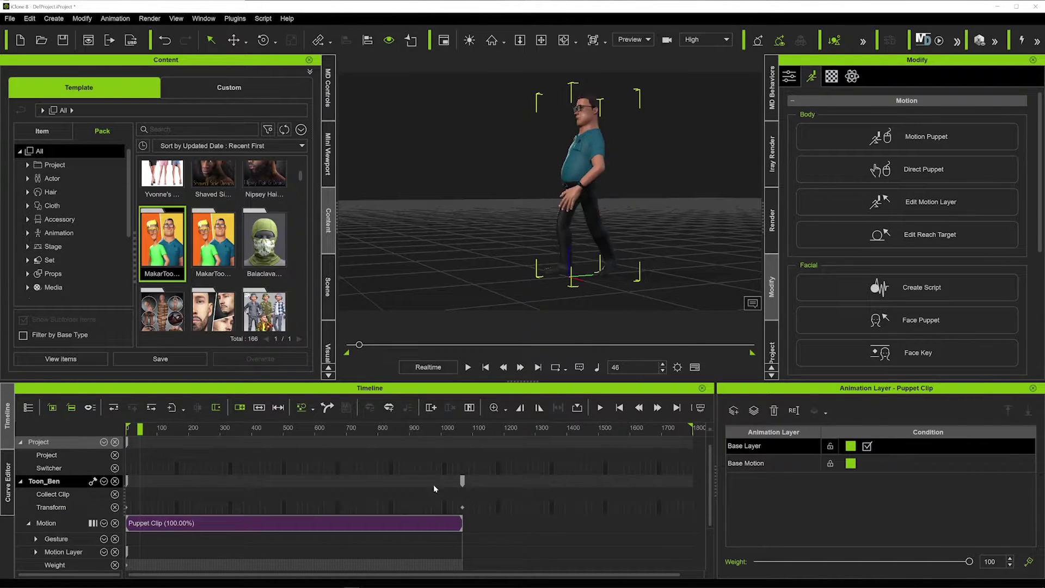
Step: At frame 1068, move Toon_Ben forward along Y to -1896.125, then return to frame 0
left_click(462, 482)
scroll(545, 288, "down", 10)
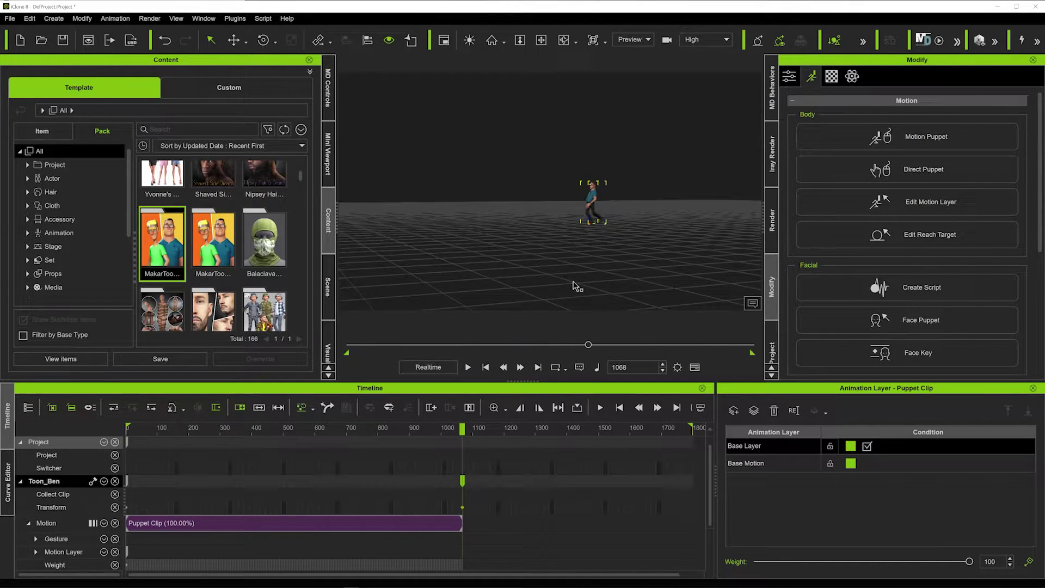
right_click_drag(595, 256, 656, 228)
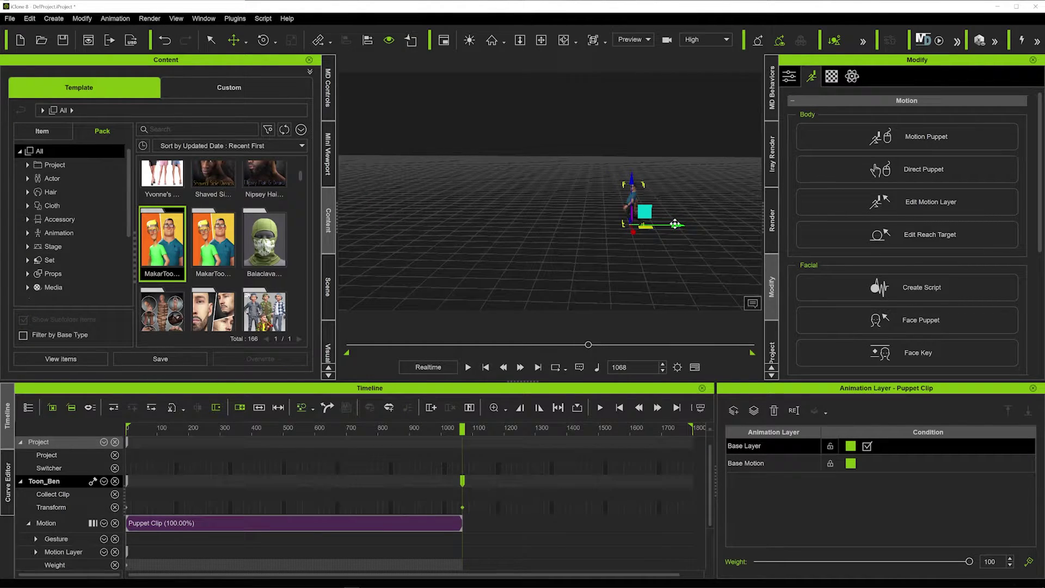
left_click_drag(675, 224, 486, 233)
right_click_drag(360, 234, 465, 225)
left_click(468, 222)
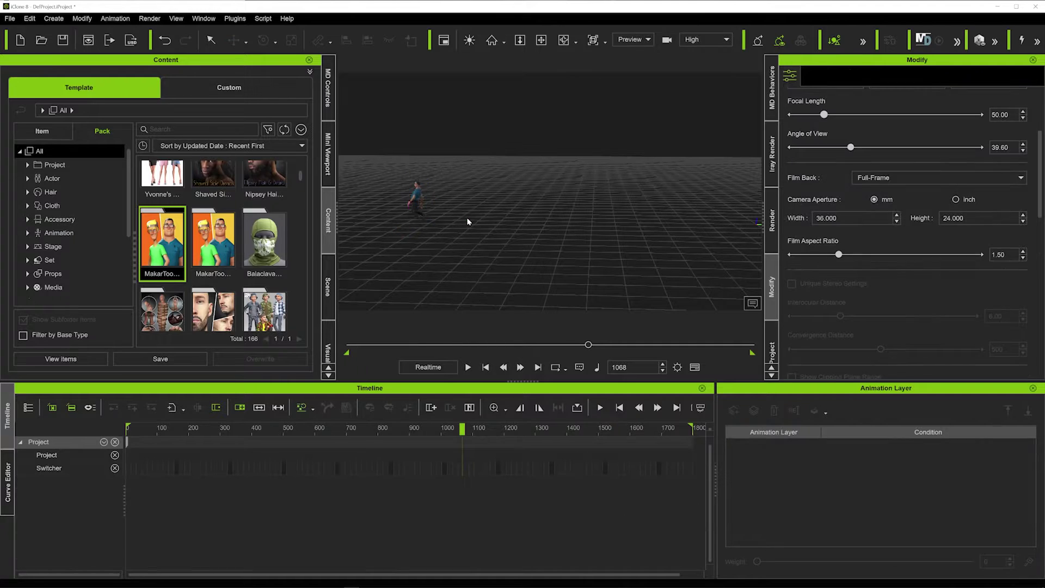
left_click(419, 203)
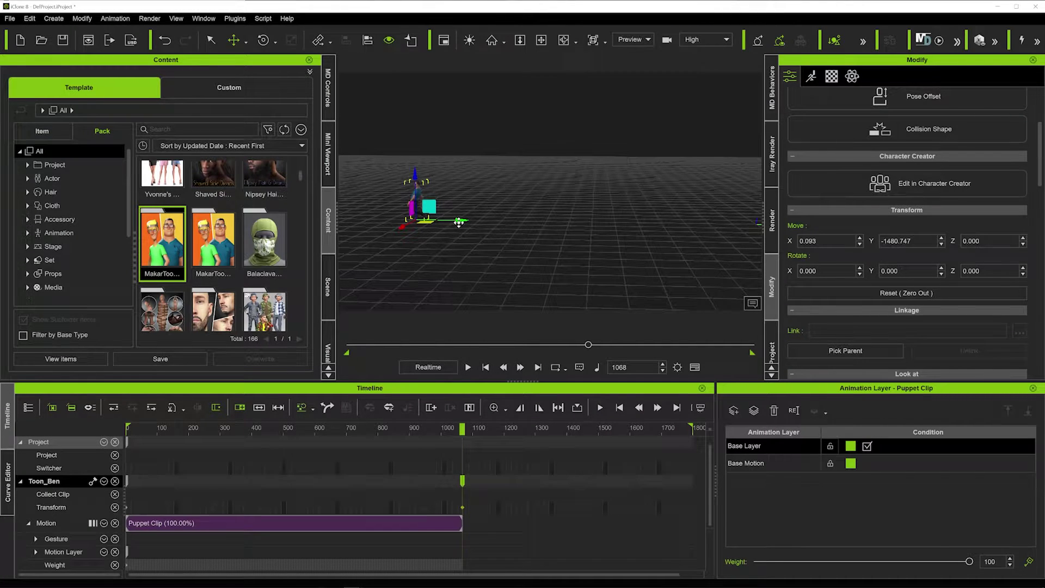
left_click_drag(459, 221, 374, 217)
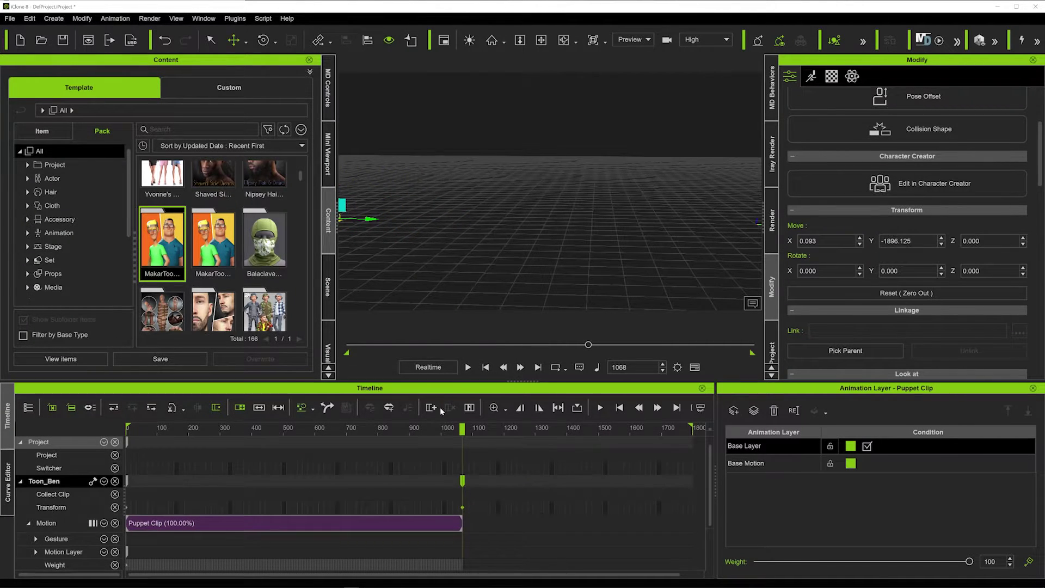
left_click(444, 428)
key("Home")
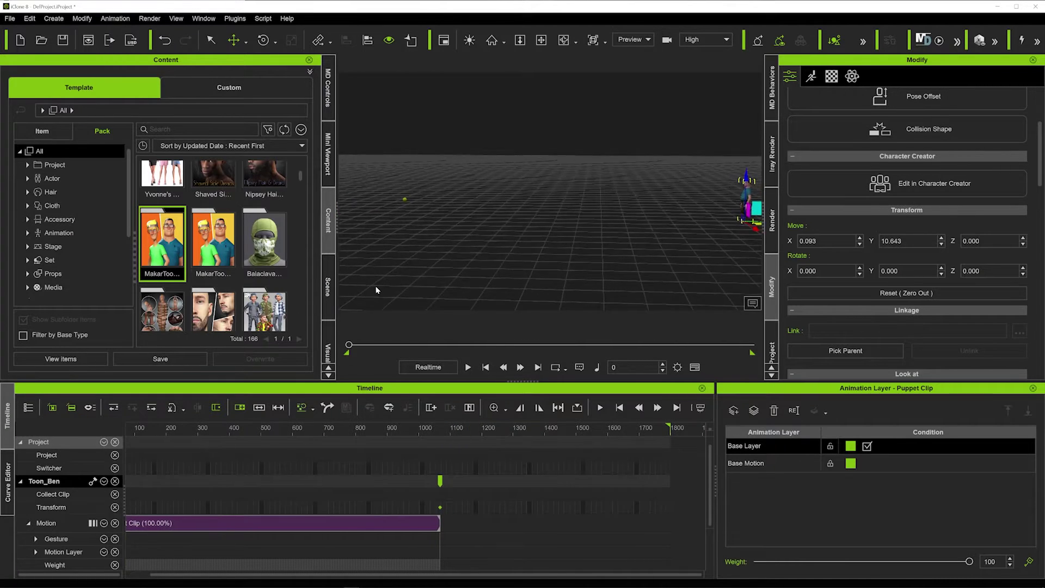
key("space")
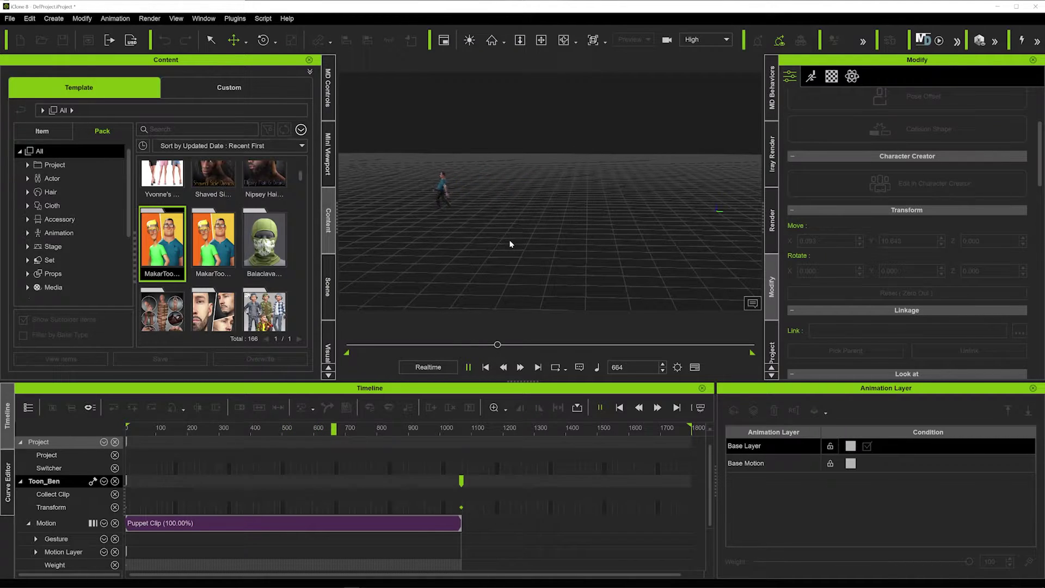
left_click(484, 368)
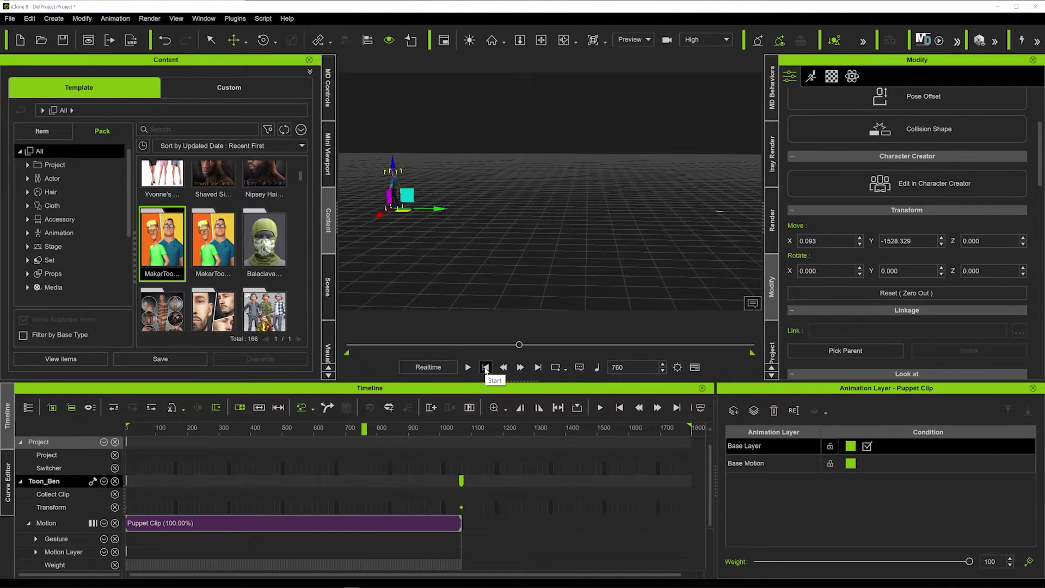
left_click(486, 368)
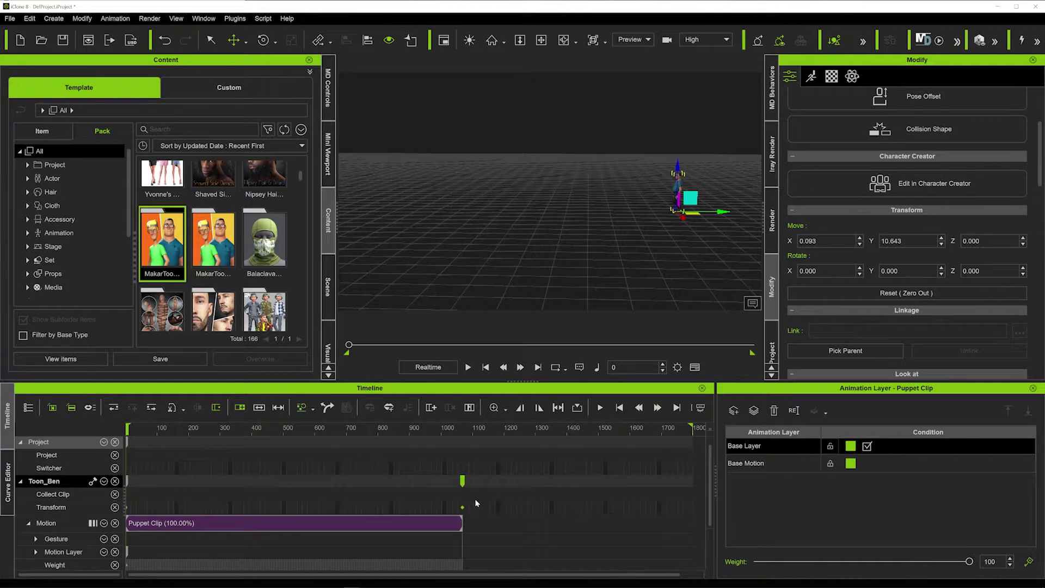
Step: Bring up Transition Curve Presets for Toon_Ben's frame-1068 transform key and move the dialog aside
right_click(463, 509)
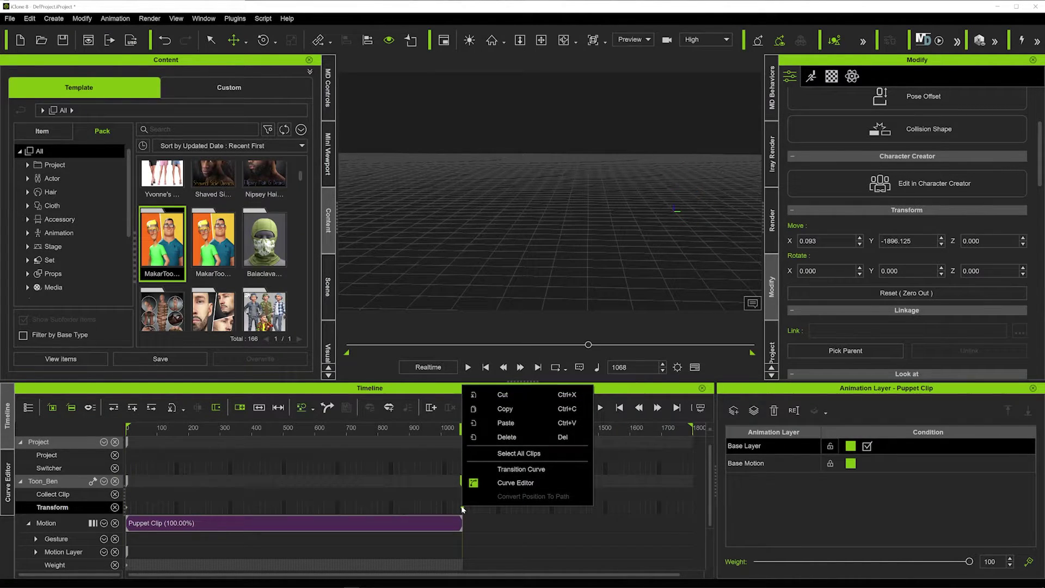
left_click(521, 468)
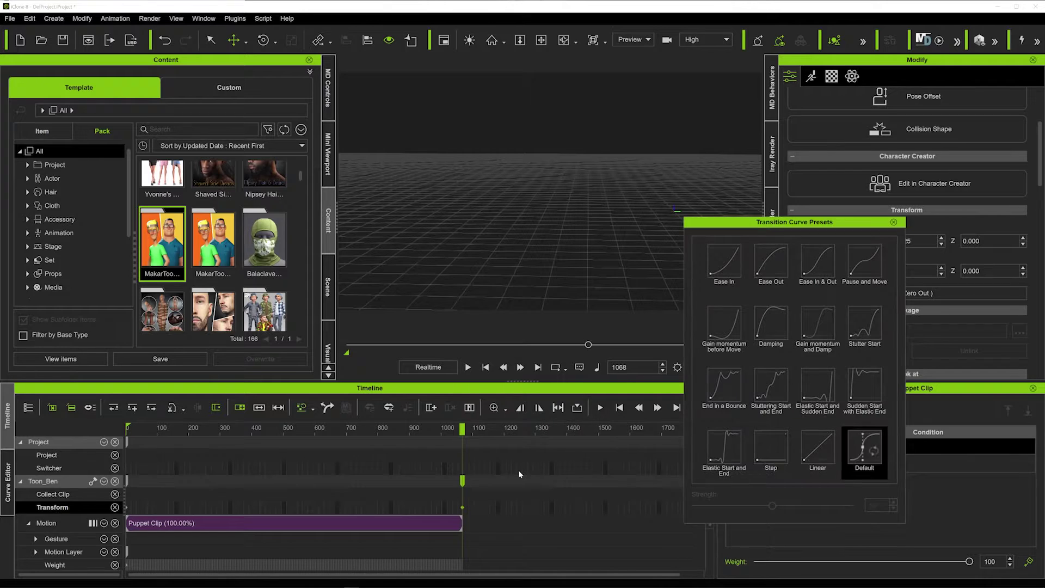
left_click_drag(814, 225, 883, 181)
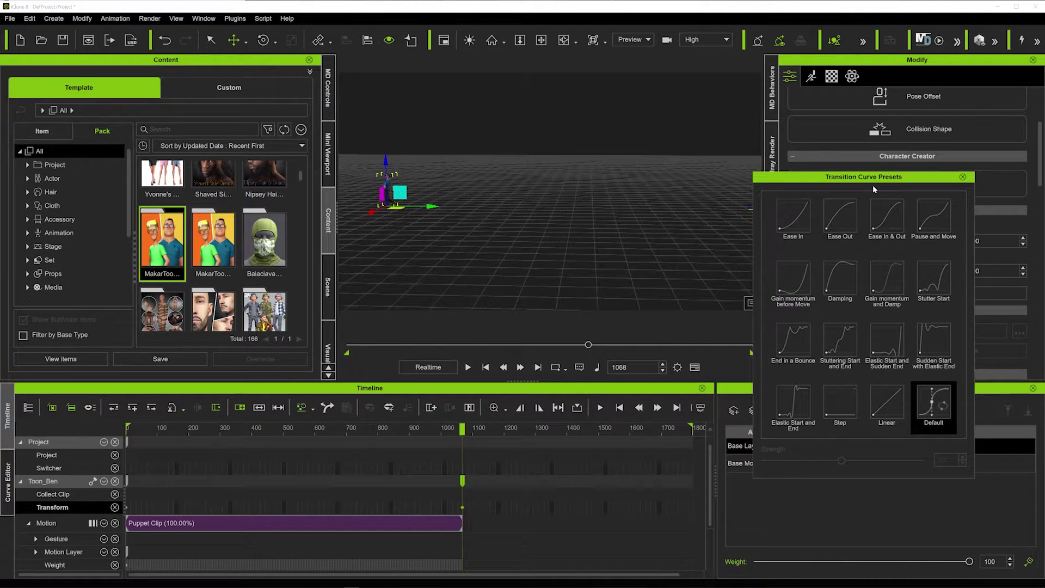
Step: Apply the Linear curve to the frame-1068 key and replay the walk from frame 0
left_click(886, 406)
key("space")
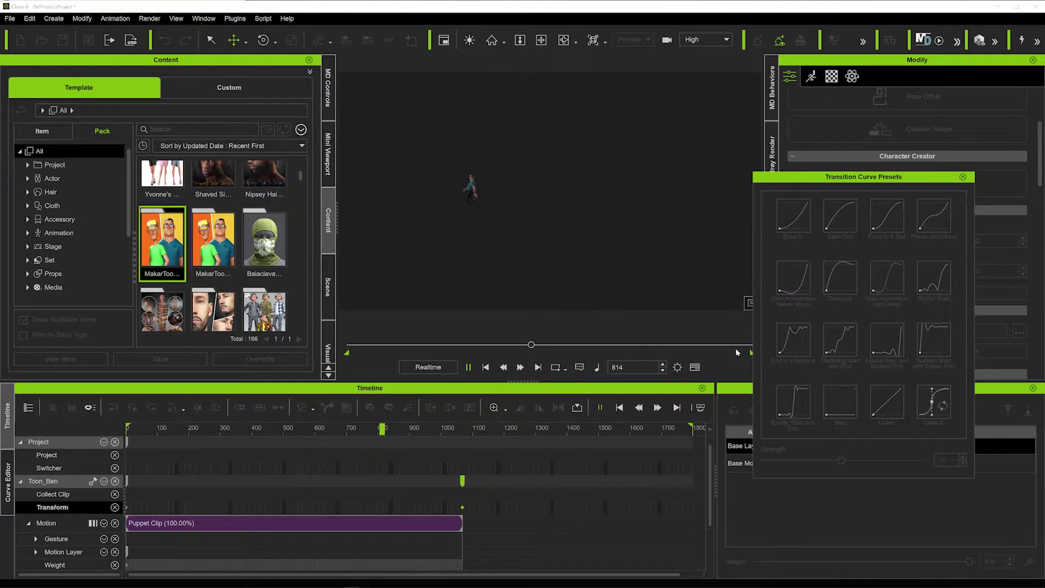
left_click(886, 405)
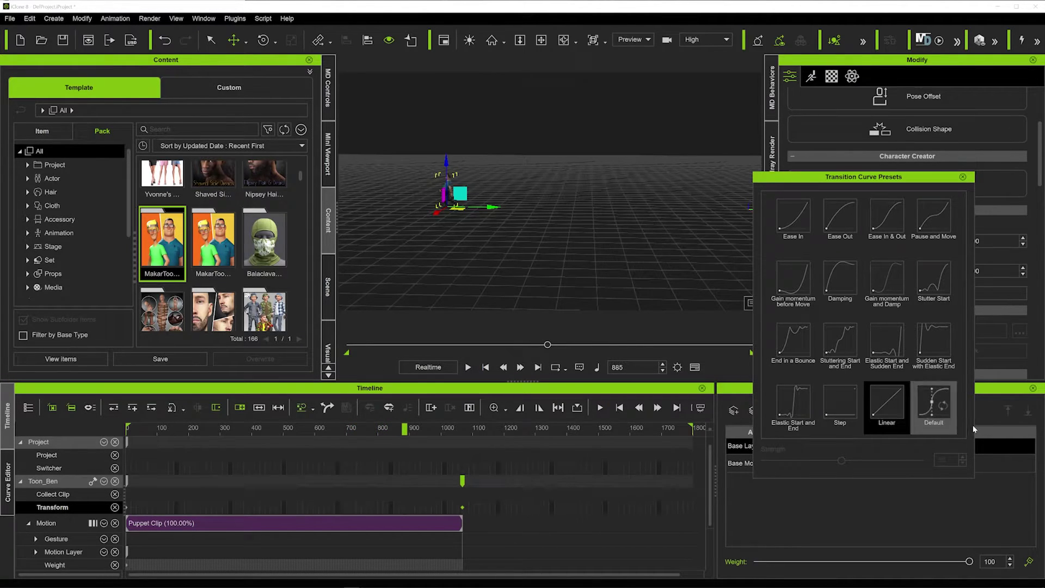
left_click(889, 398)
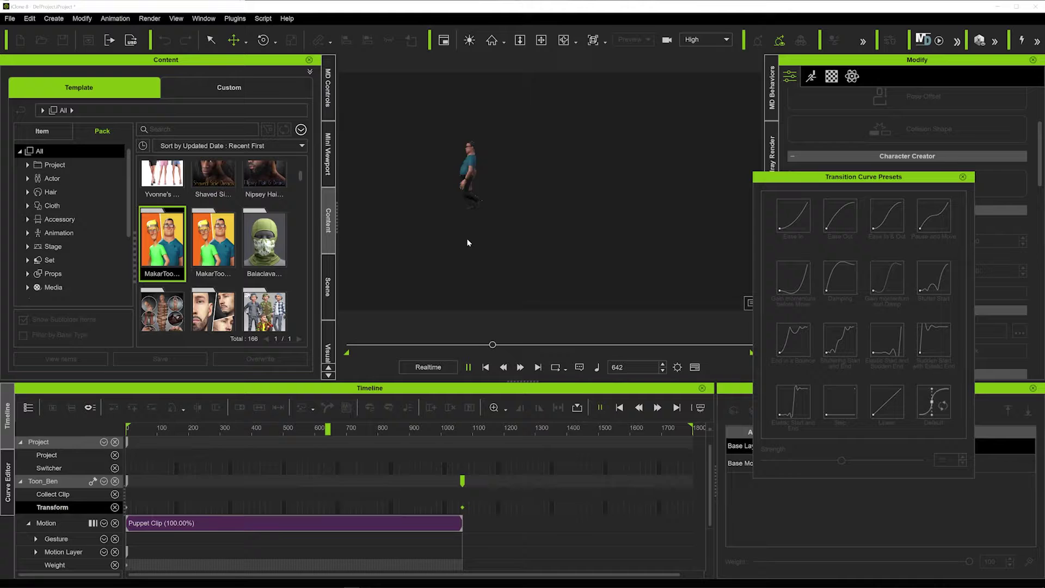
left_click(468, 367)
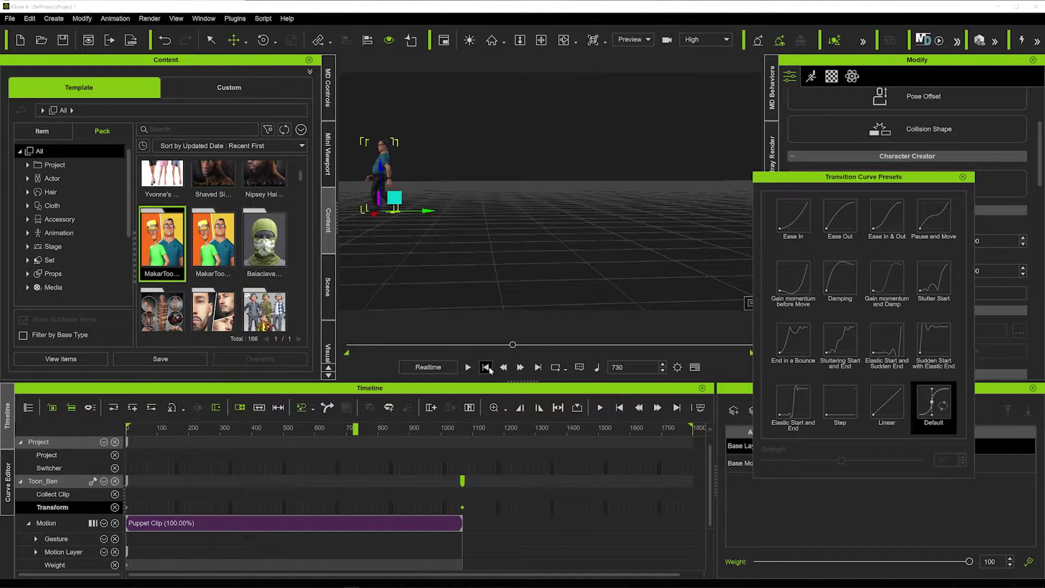
left_click(486, 367)
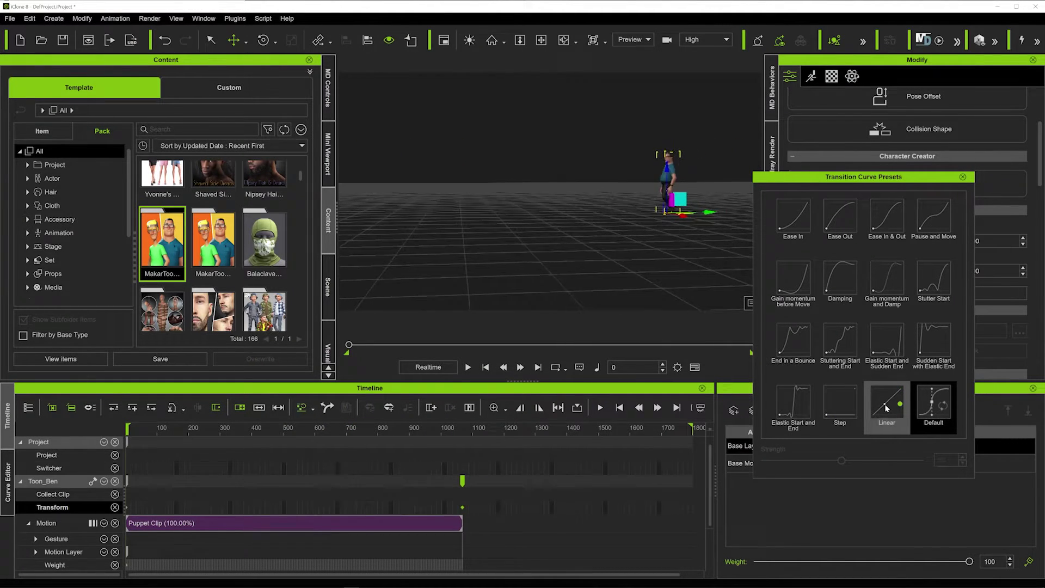
key("space")
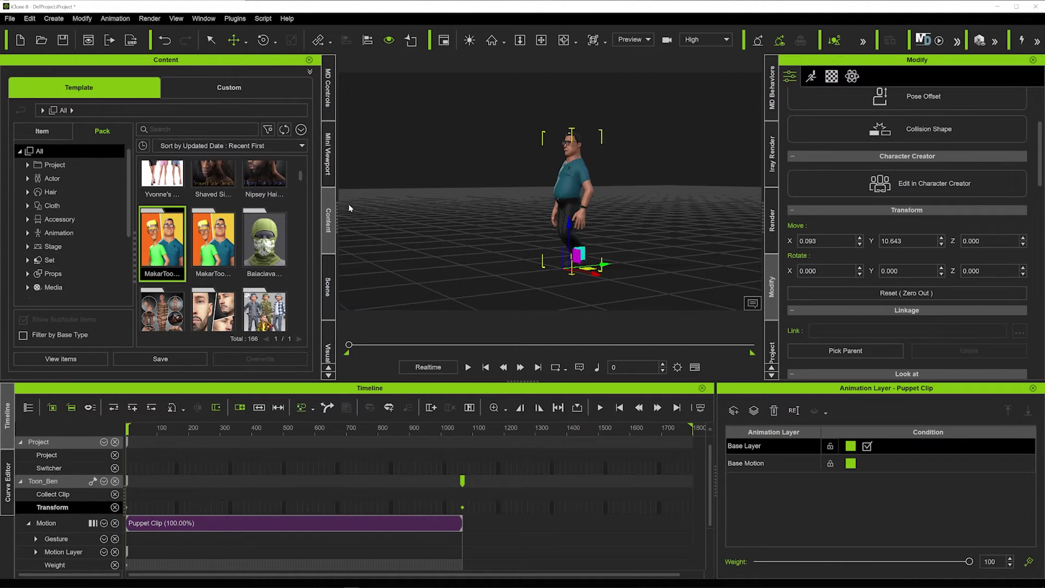
Step: Show the Mini Viewport panel beside the scene
left_click(329, 169)
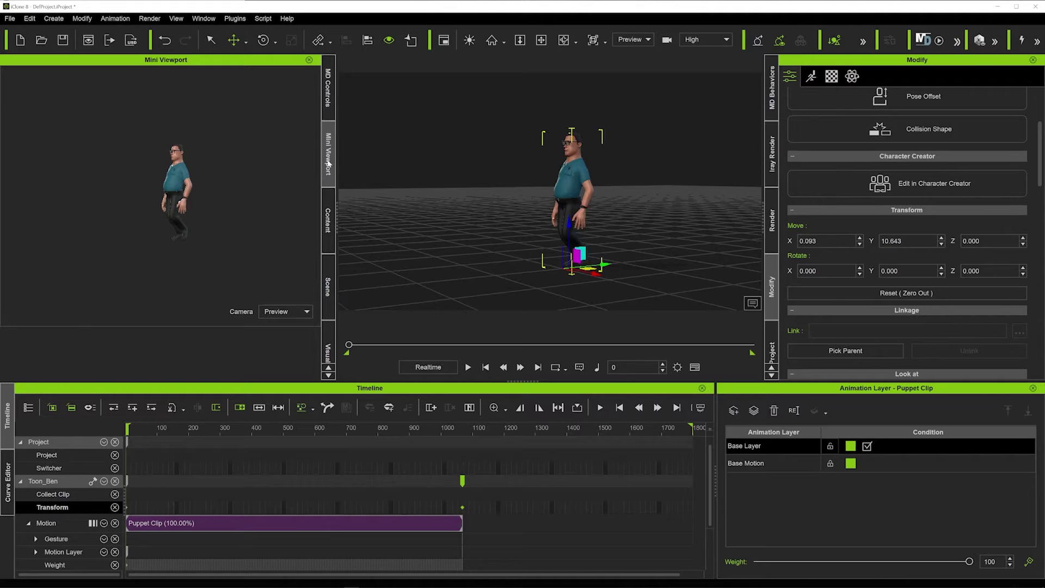
left_click(198, 19)
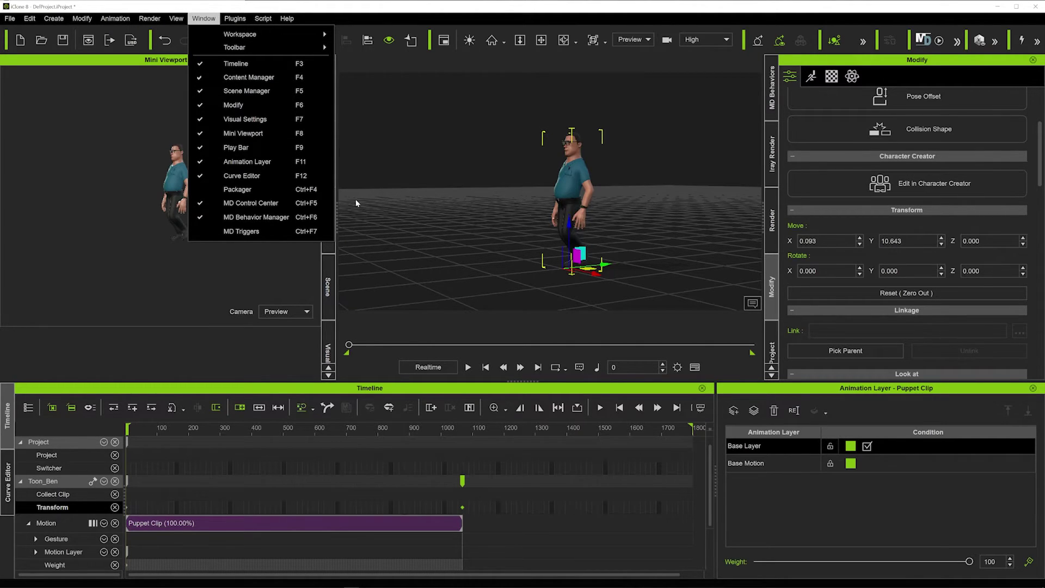
left_click(401, 194)
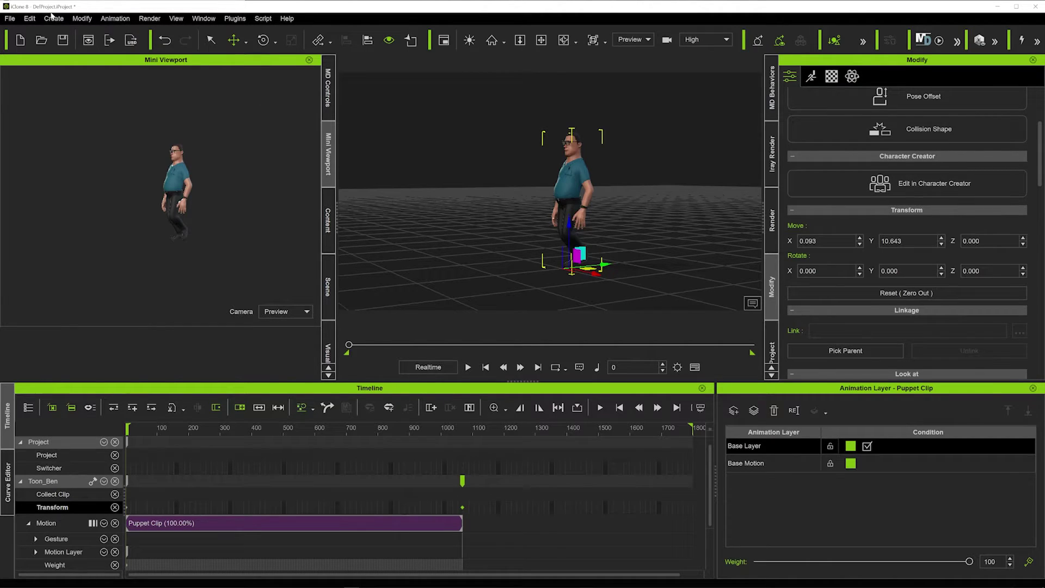
Step: Add a Linear Camera to the scene from Create > Camera
left_click(53, 18)
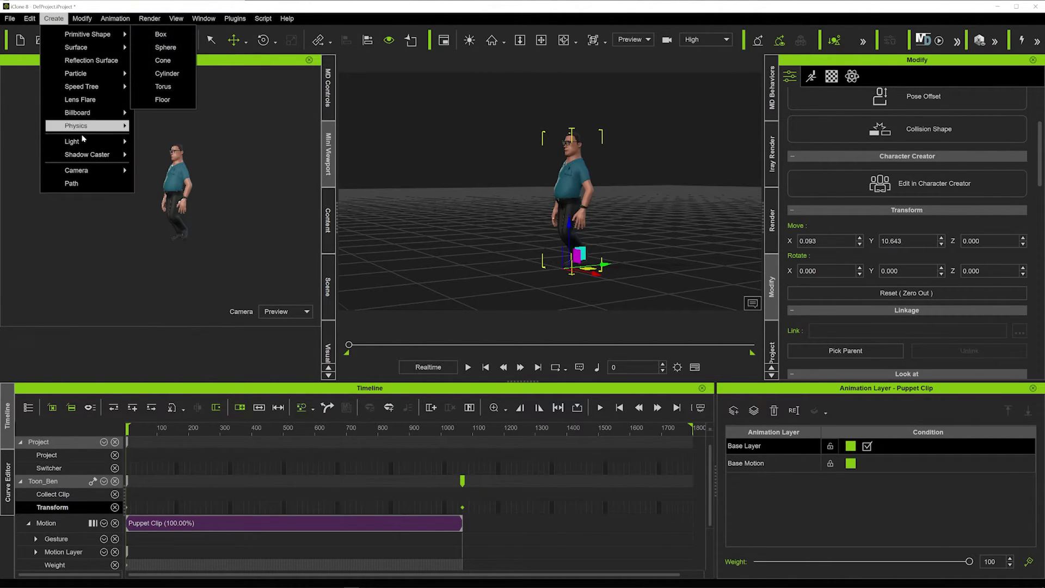
mouse_move(109, 171)
left_click(176, 171)
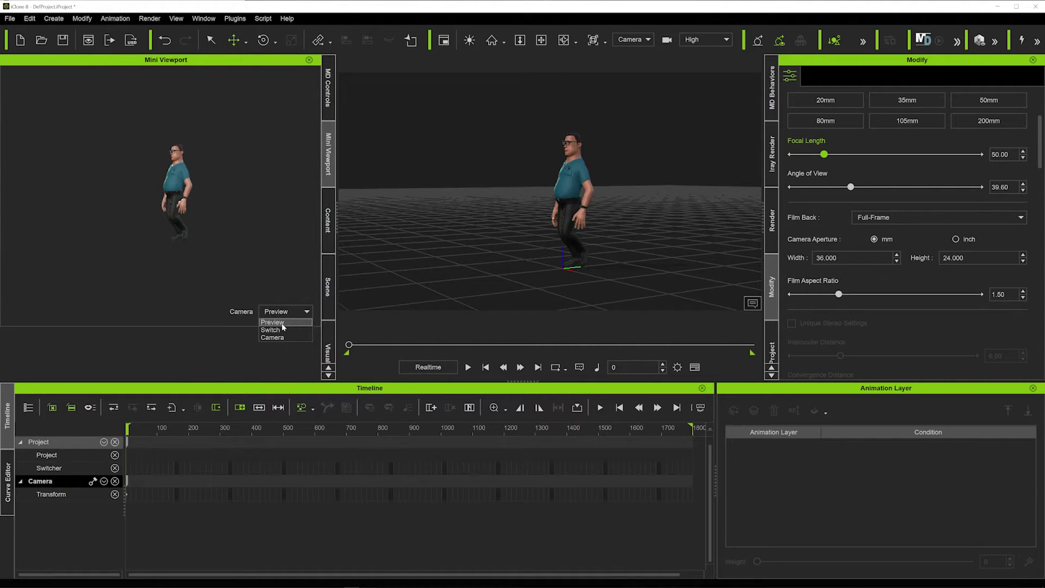
Step: Set the Mini Viewport to the new Camera and zoom it close on Toon_Ben's legs and feet
left_click(278, 338)
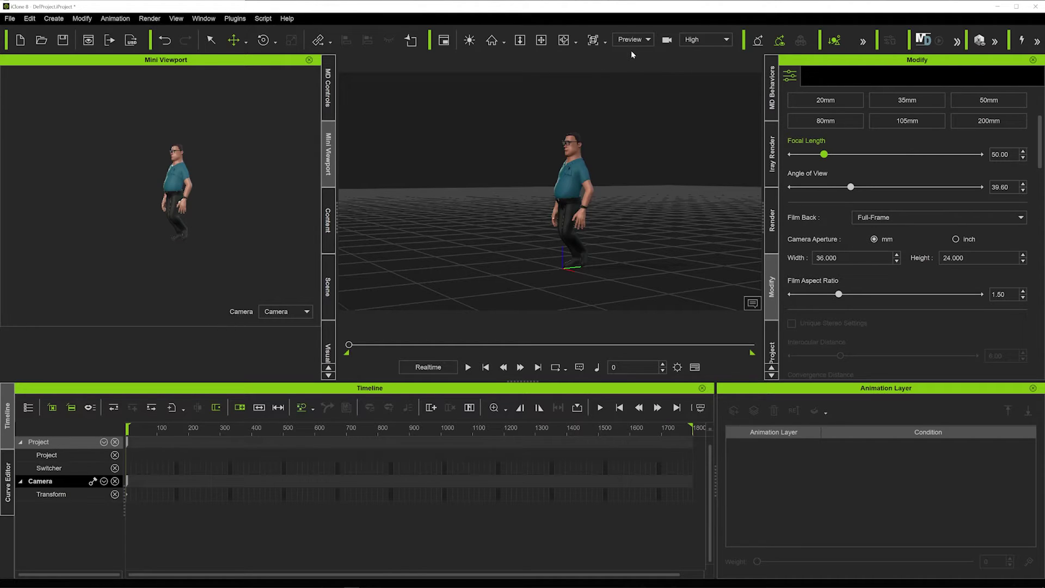
scroll(537, 249, "up", 3)
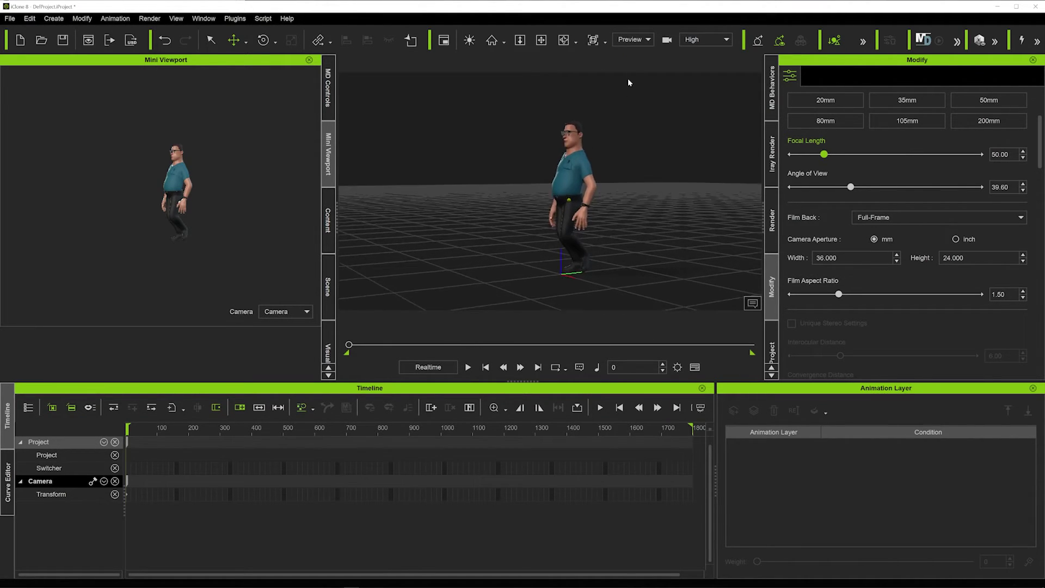
left_click(626, 65)
scroll(592, 113, "up", 3)
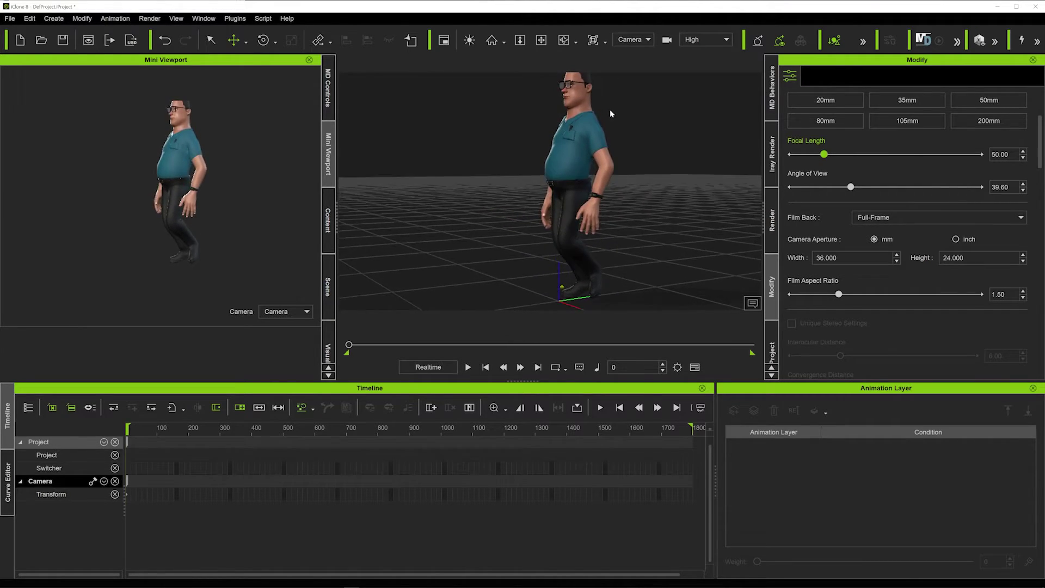
scroll(610, 110, "up", 5)
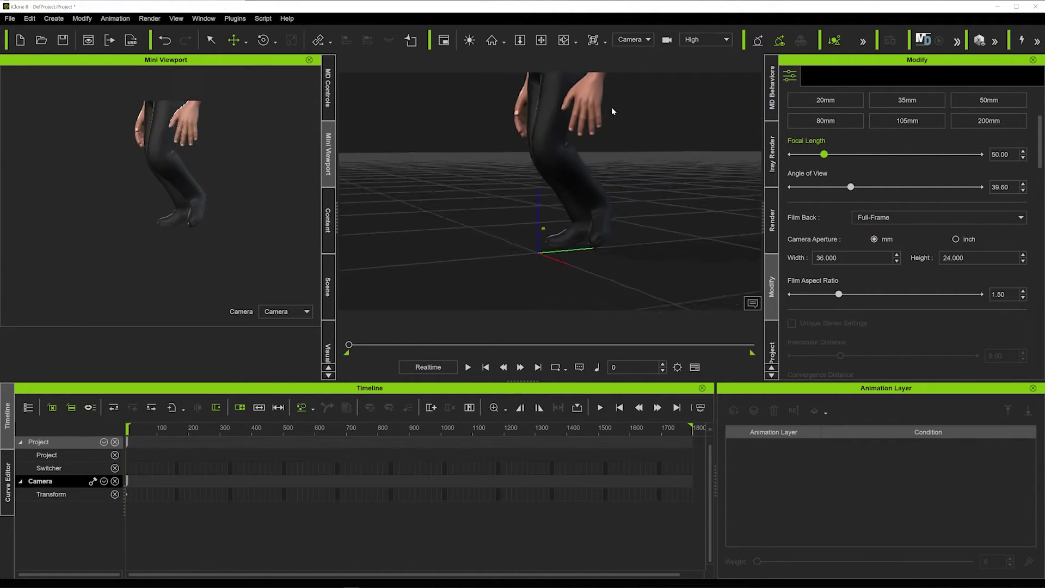
scroll(612, 111, "up", 4)
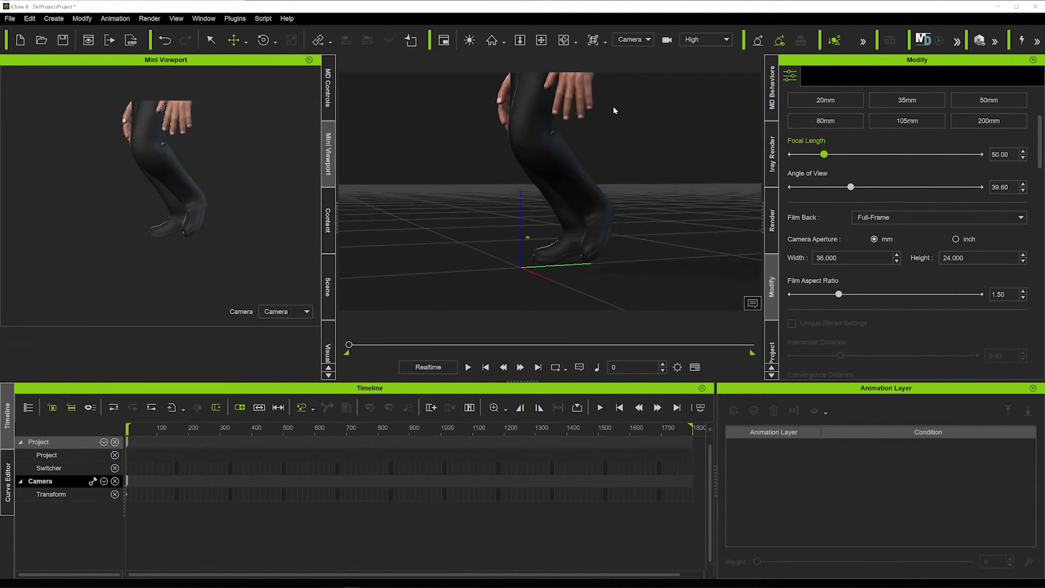
scroll(614, 115, "up", 2)
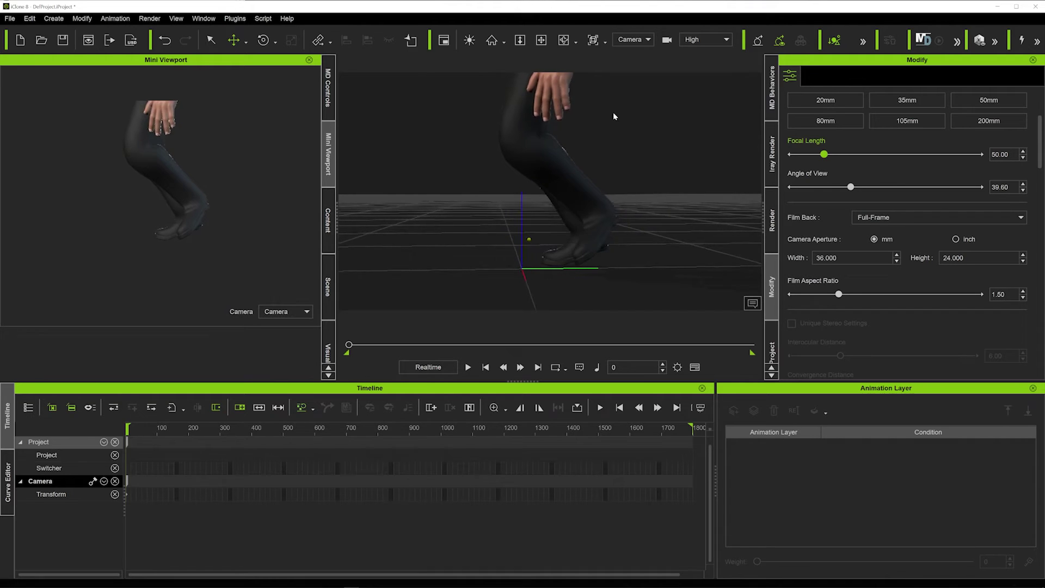
left_click(632, 40)
left_click(635, 52)
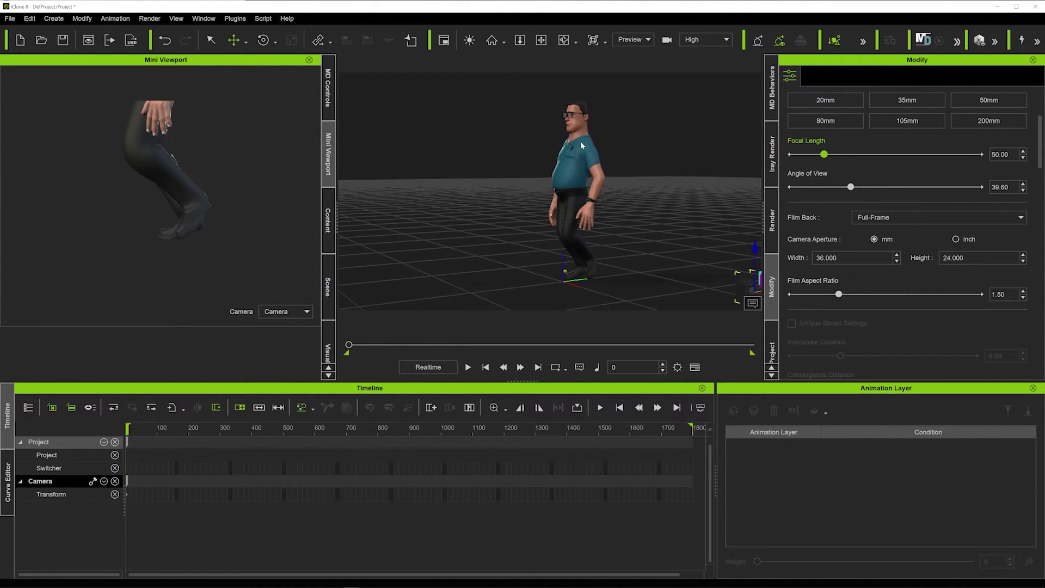
Step: At frame 981, slide the camera along X toward Toon_Ben to keep its legs framed
mouse_move(581, 141)
right_mouse_down()
mouse_move(542, 163)
mouse_move(597, 137)
right_mouse_up()
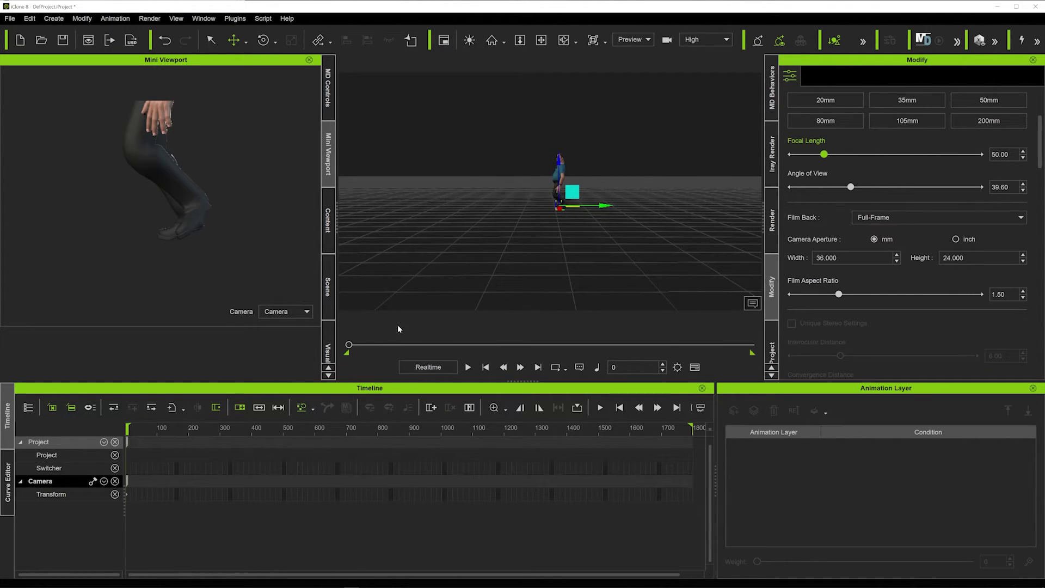
left_click_drag(349, 345, 647, 346)
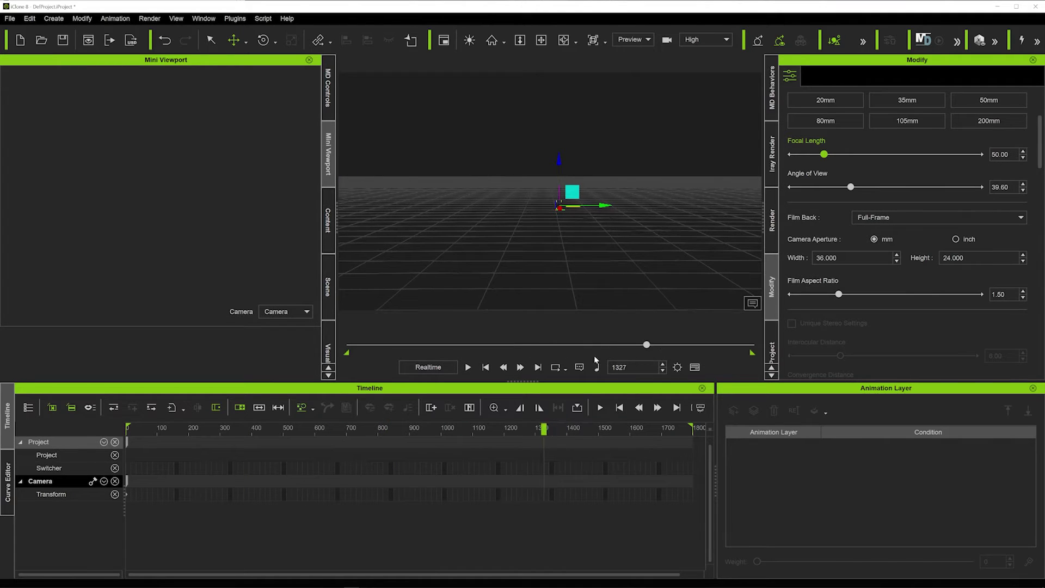
left_click_drag(560, 358, 567, 355)
middle_click_drag(563, 327, 748, 203)
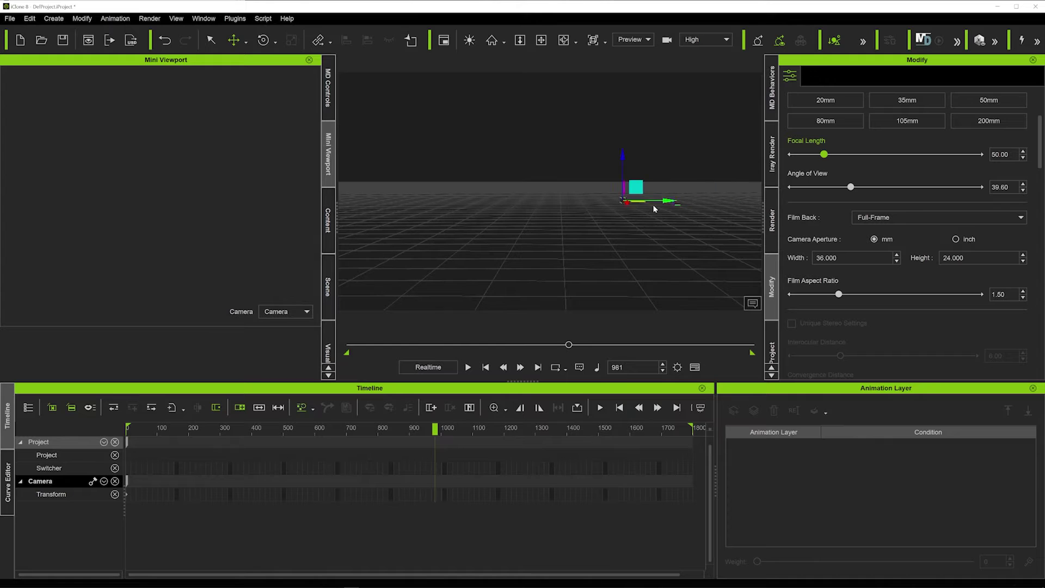
middle_click_drag(409, 220, 549, 209)
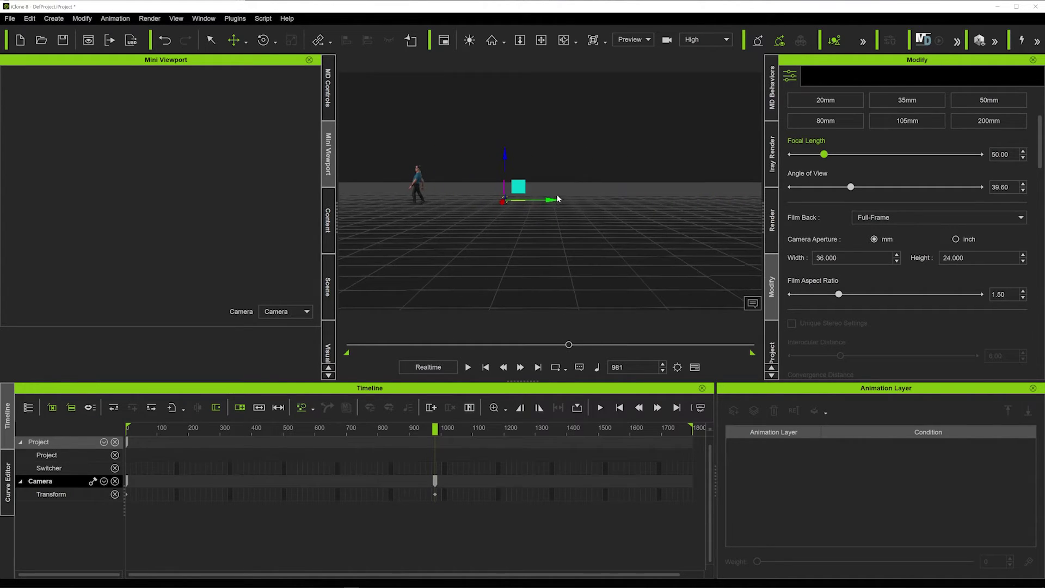
left_click_drag(552, 199, 451, 206)
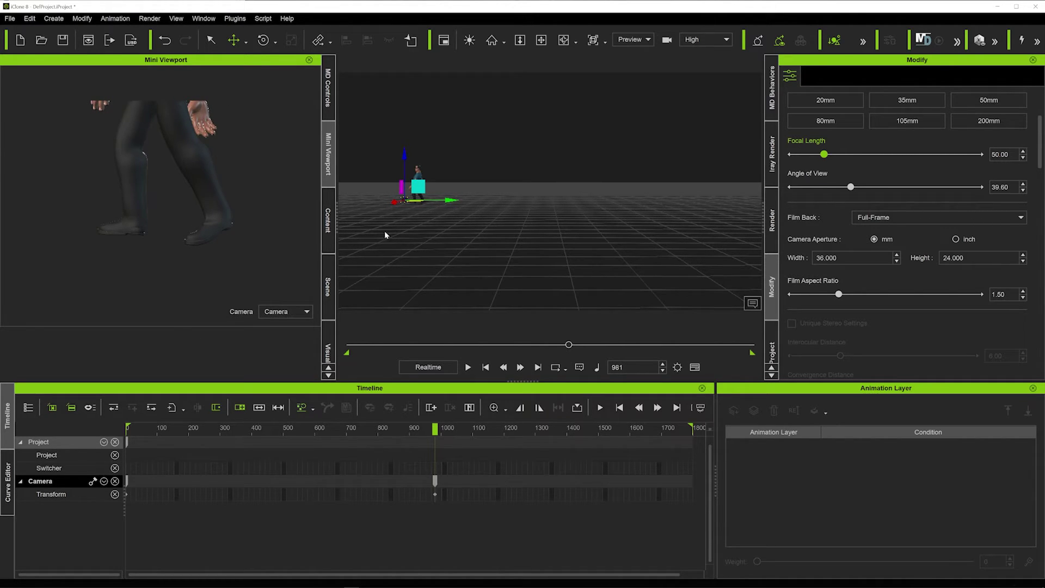
Step: Give the camera's frame-981 key a Linear transition and play back the follow
right_click(435, 496)
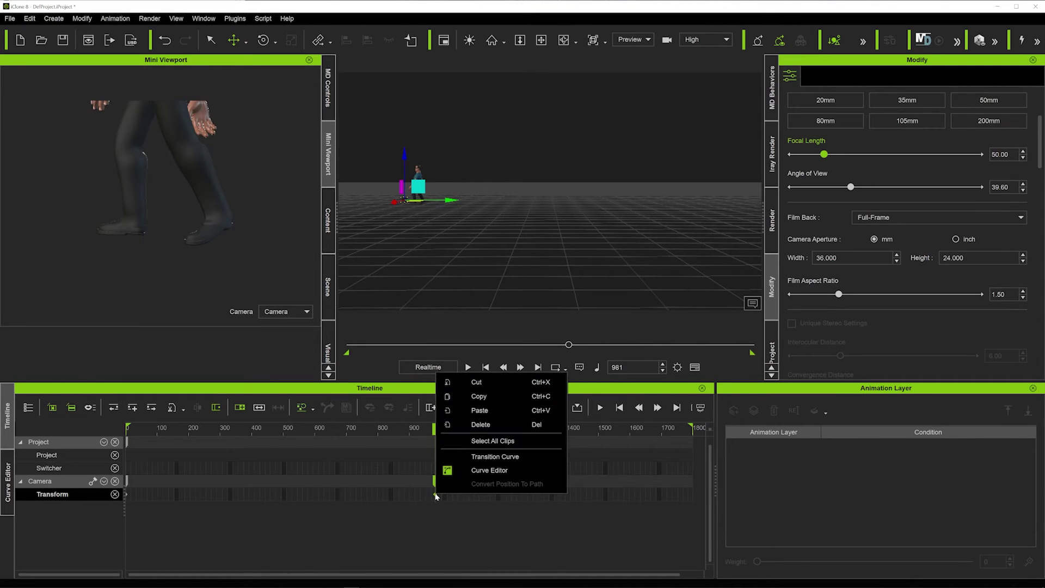
left_click(500, 457)
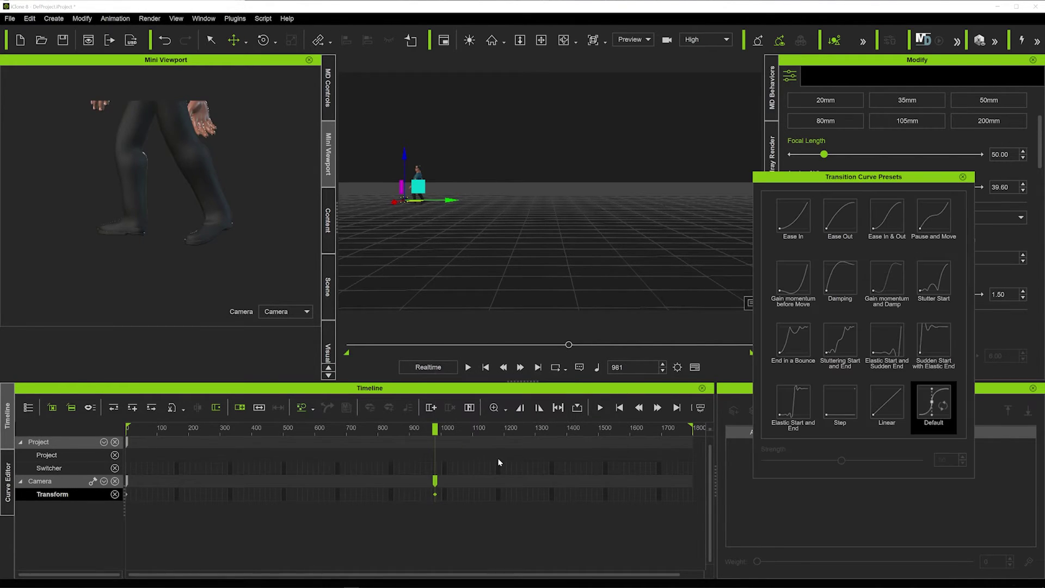
left_click(884, 409)
key("space")
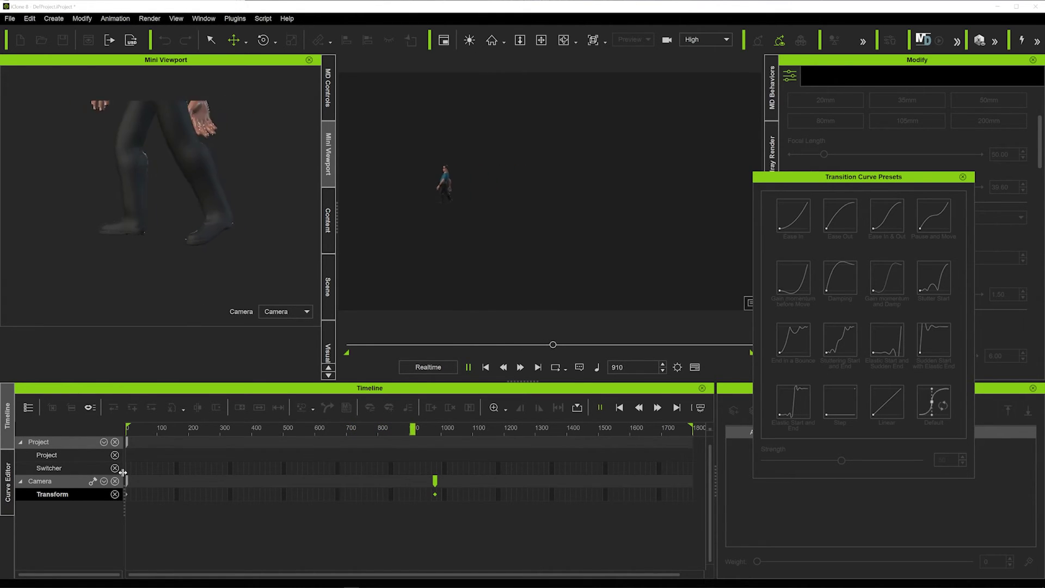
key("space")
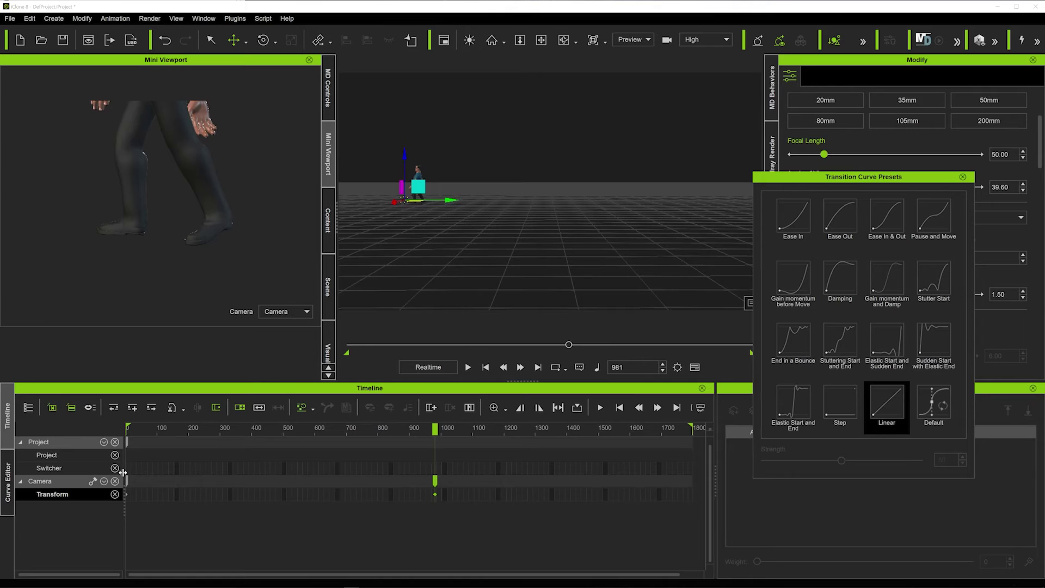